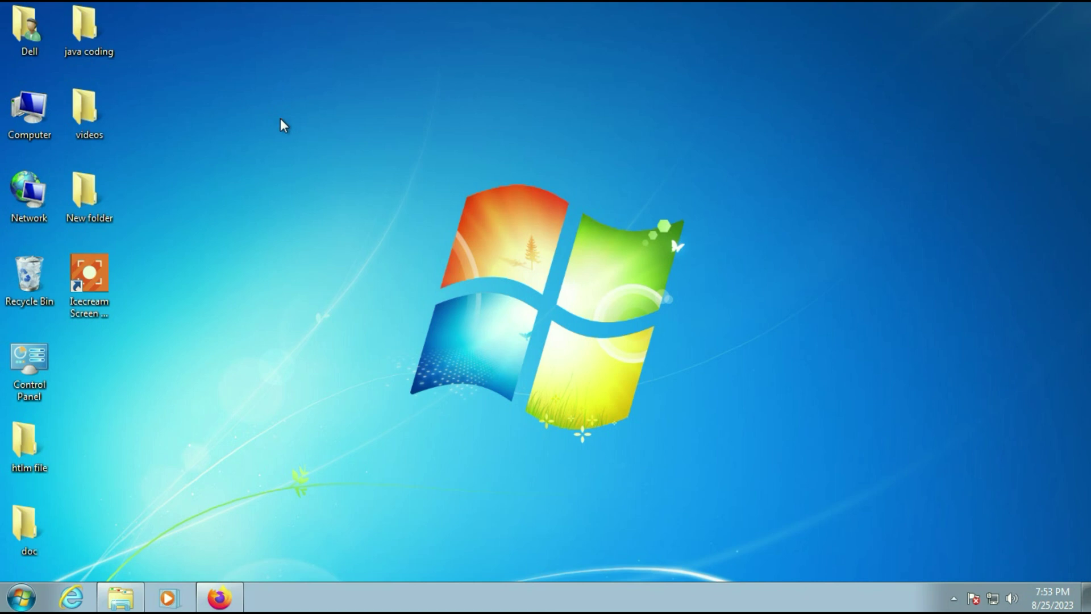
Step: Open the Computer window and maximize it to full screen
drag(193, 25, 75, 471)
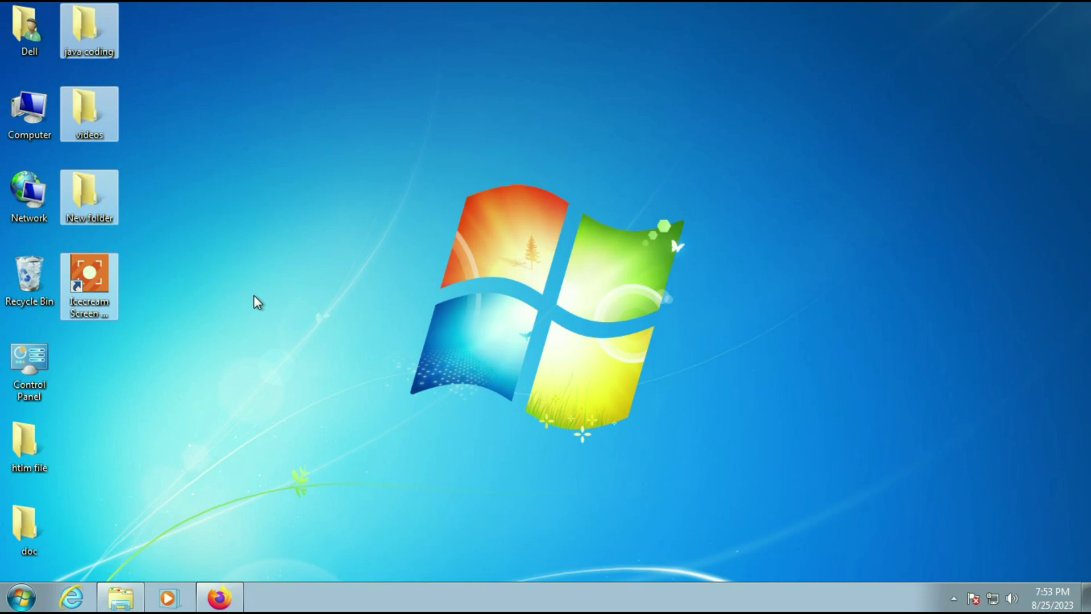
click(253, 301)
double_click(47, 134)
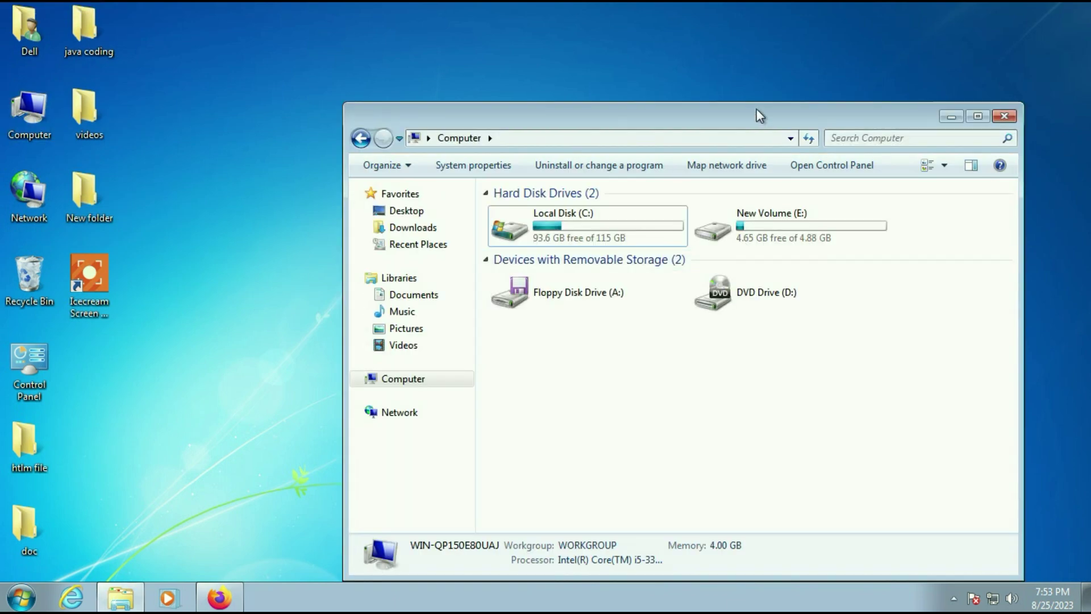
double_click(760, 116)
Step: Open New Volume (E:) and look through its files
click(470, 130)
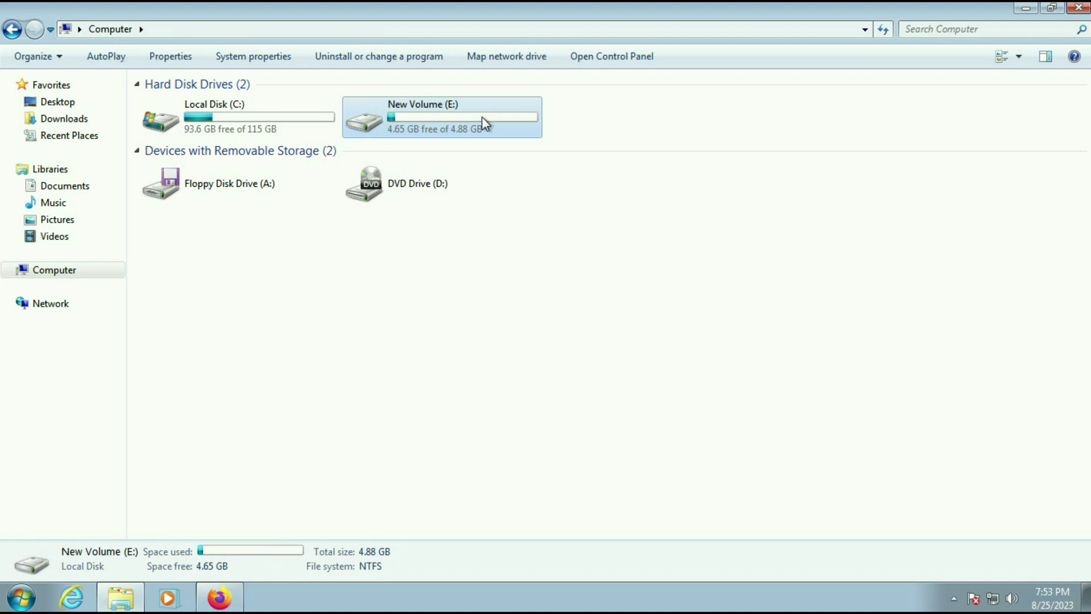
double_click(482, 117)
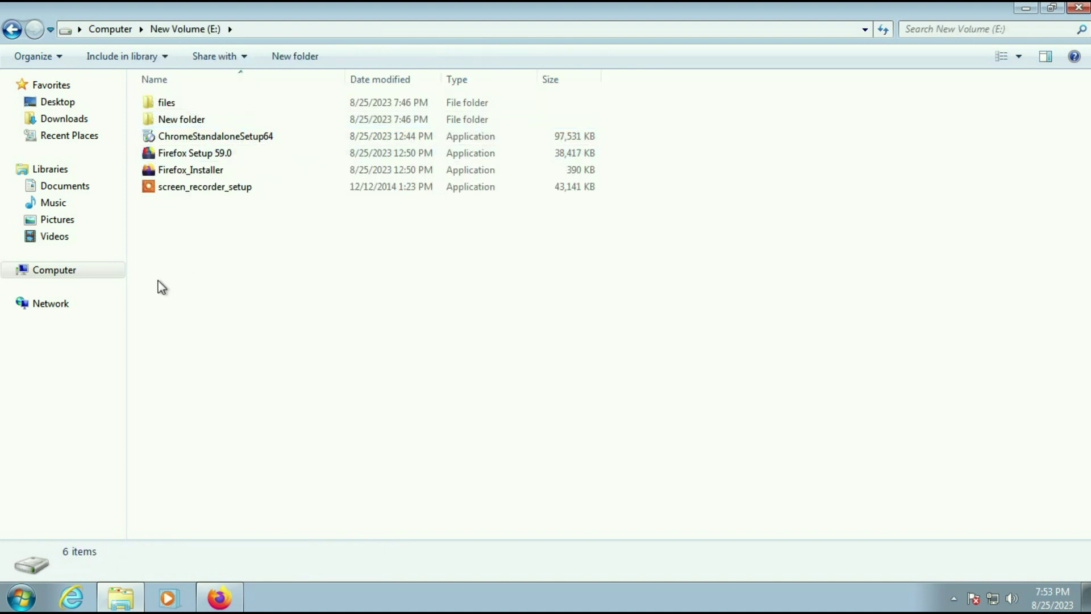
drag(158, 282, 206, 122)
click(316, 316)
Step: Return to the Computer view, minimize it, and open the Control Panel
click(14, 30)
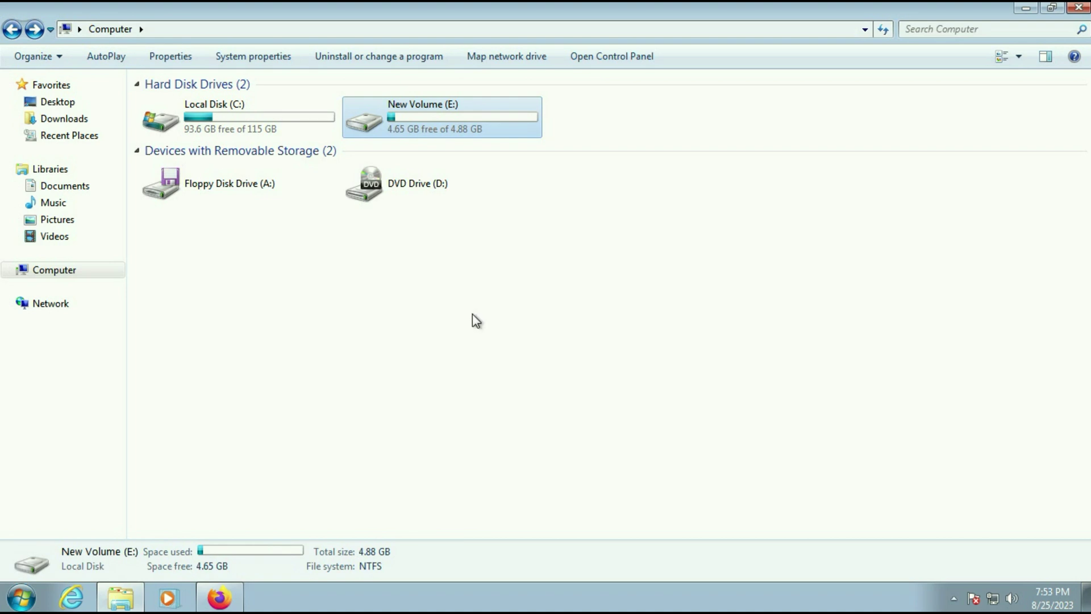
click(1026, 8)
double_click(37, 373)
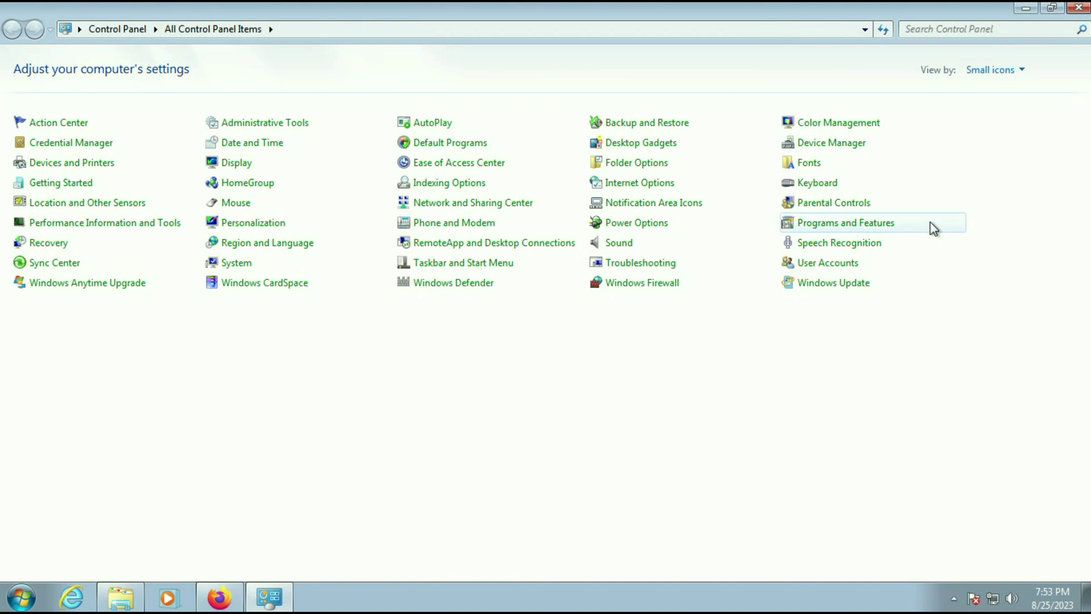
click(863, 224)
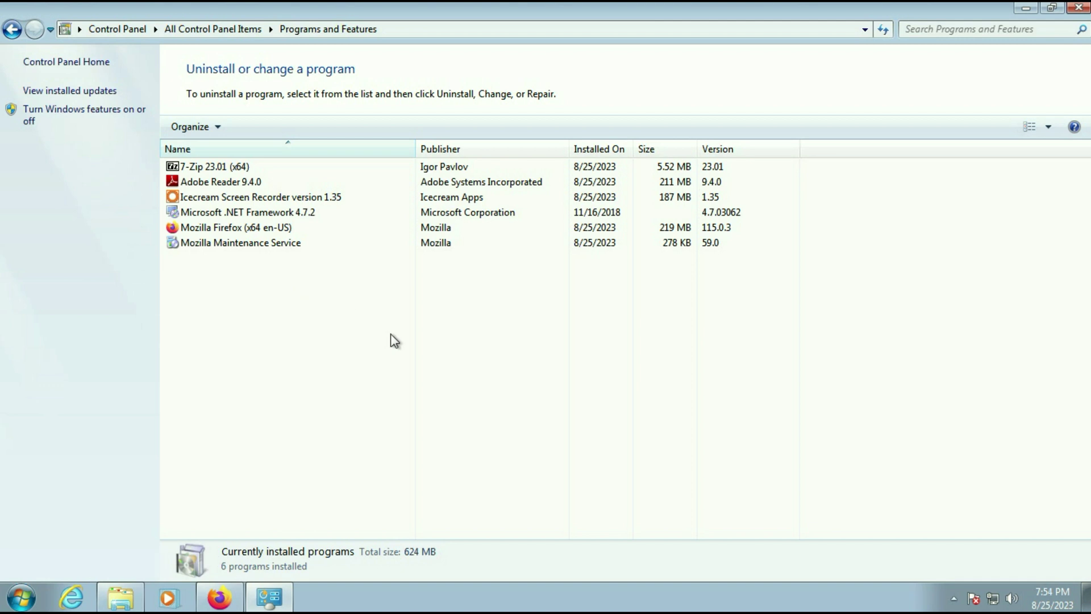
click(1078, 8)
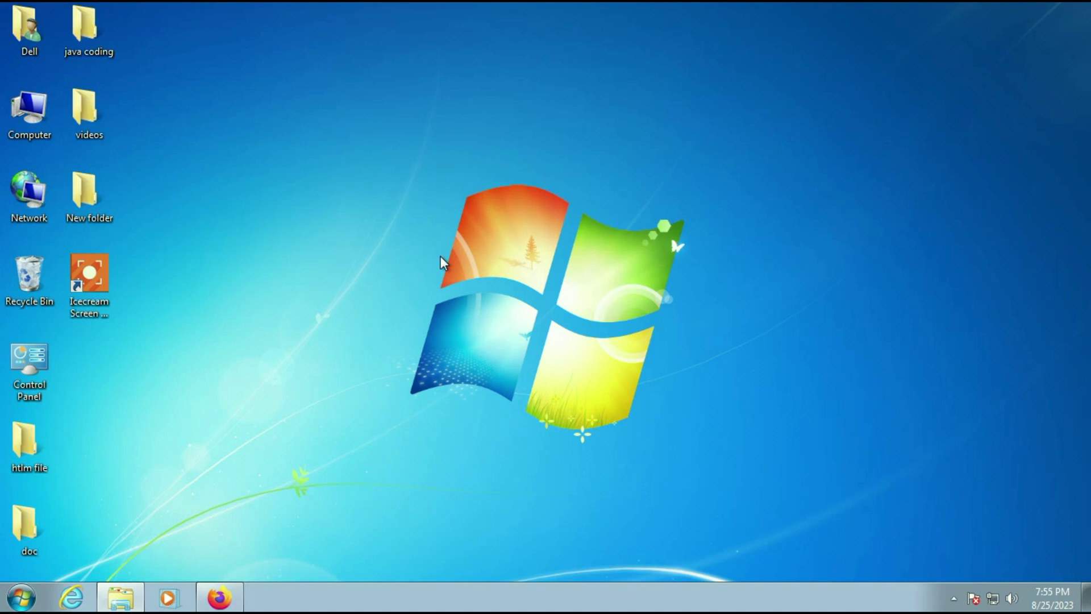
Step: Restore Computer, view its System page showing Windows 7 Professional activated, then close it
click(126, 599)
right_click(583, 311)
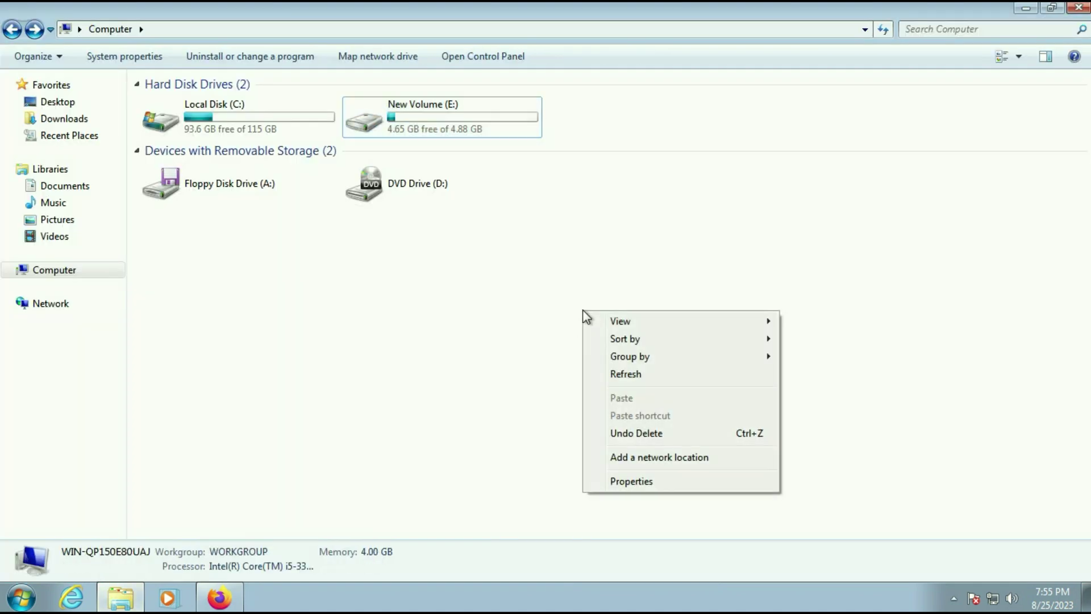
click(649, 483)
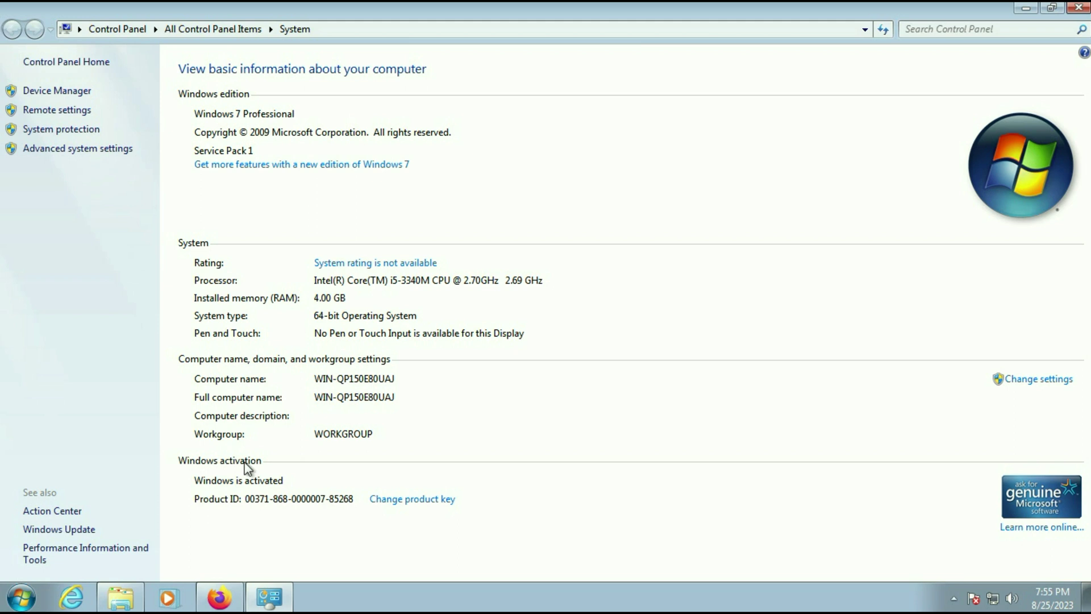
click(1078, 8)
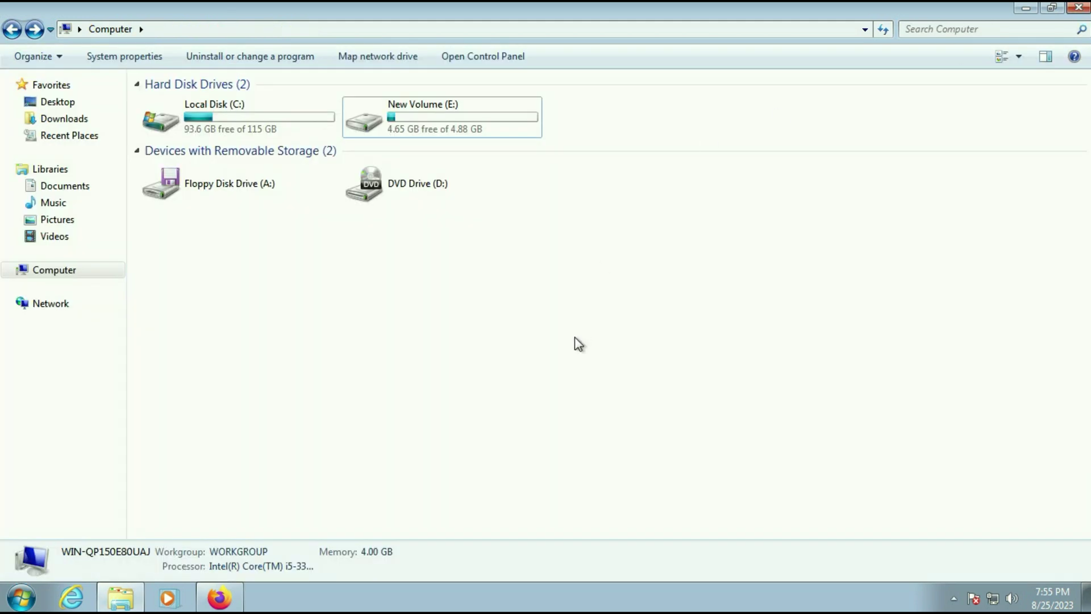
click(280, 118)
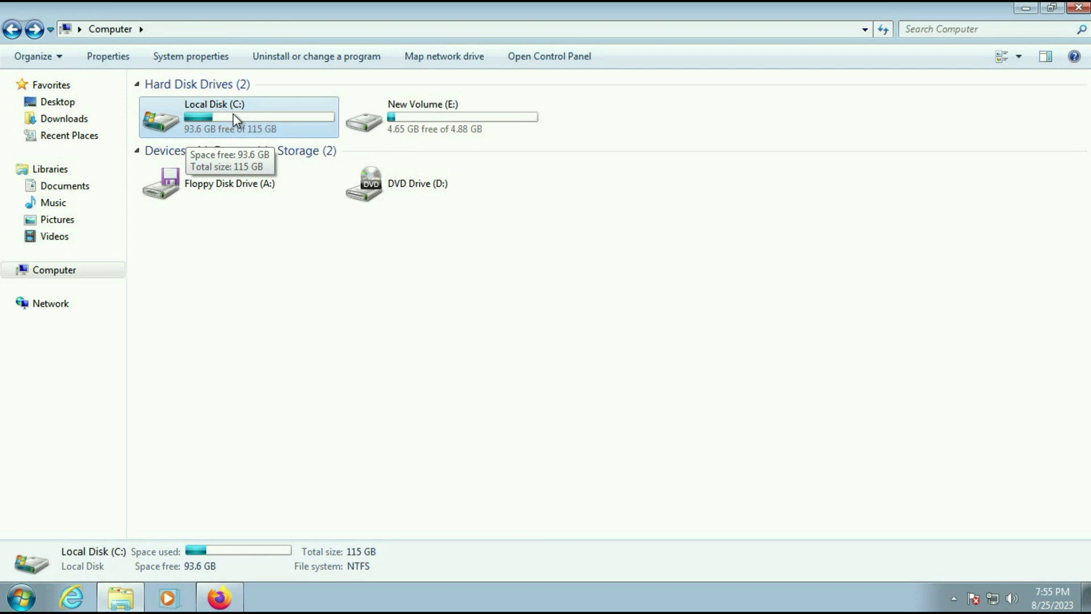
Step: Close the Computer window and restore Firefox on the Google page
click(1078, 9)
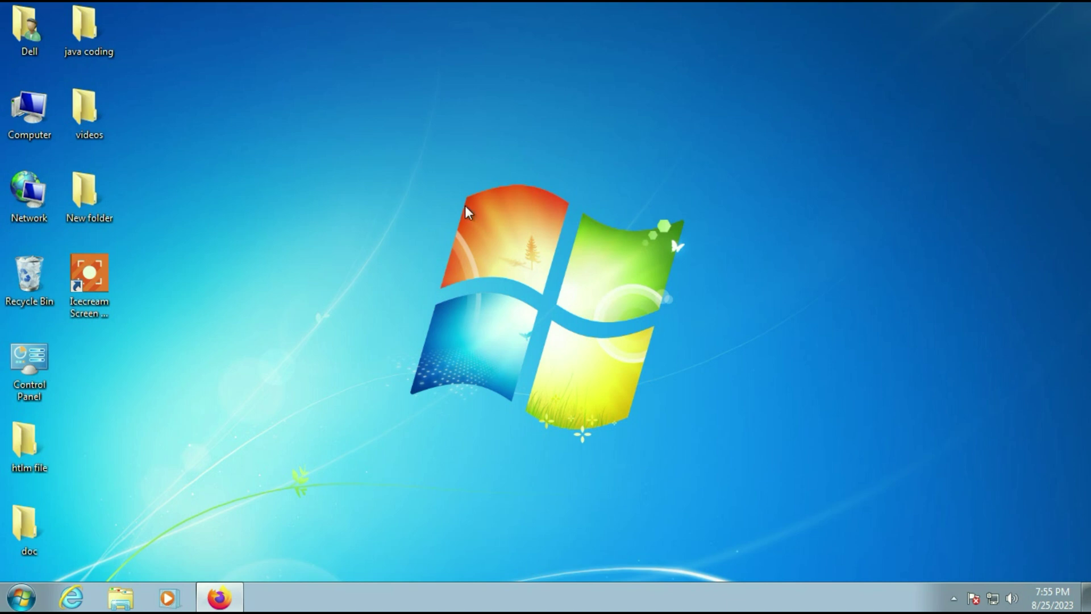
click(216, 597)
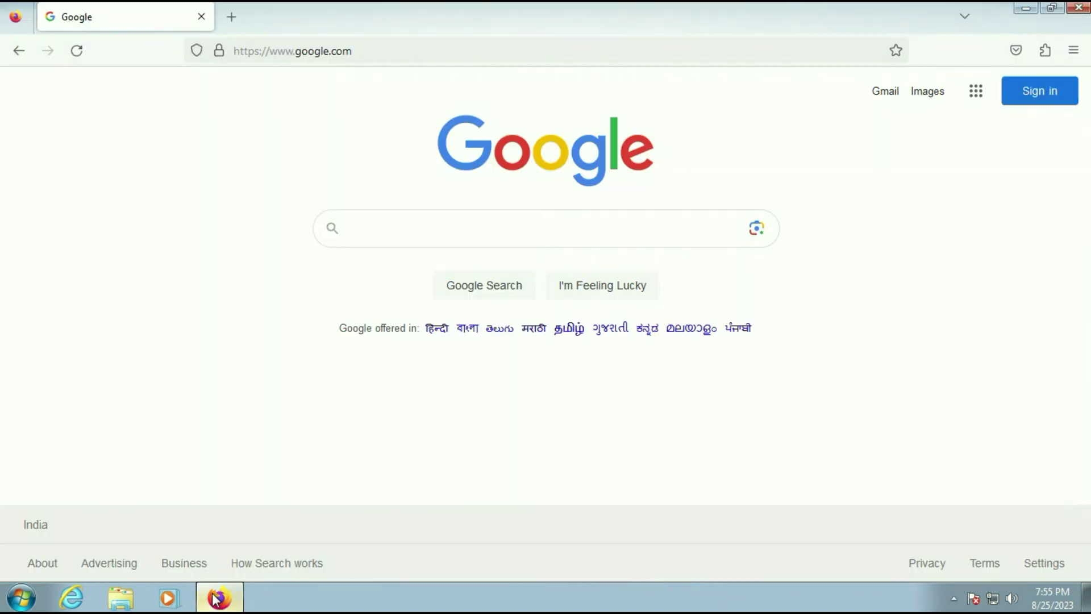
Step: Search Google for 'windows 10'
click(502, 226)
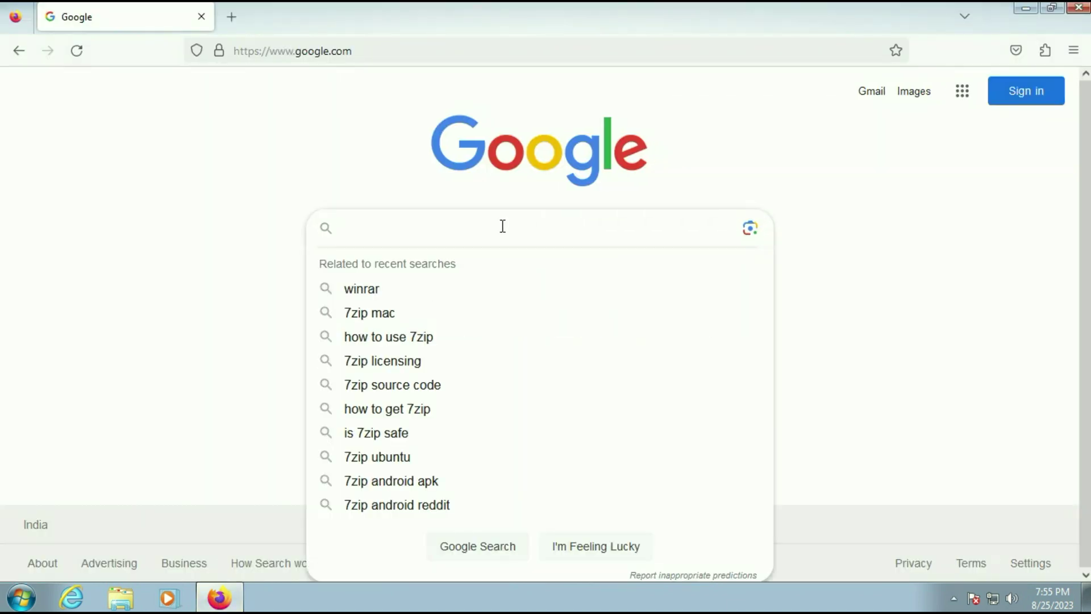
text(windows 10)
key(Return)
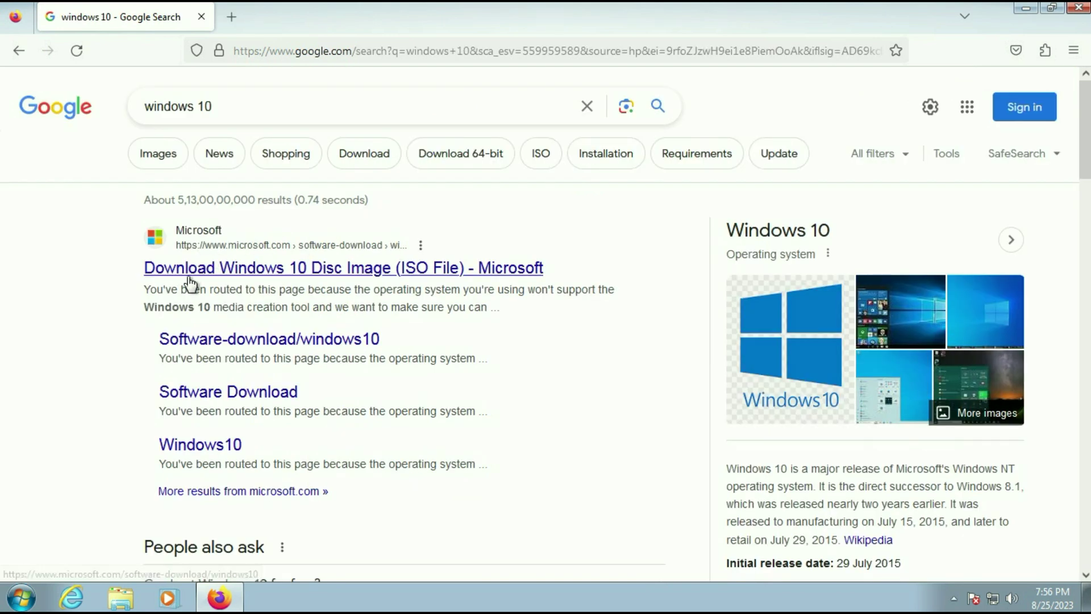
Step: Download MediaCreationTool22H2.exe from Microsoft's Download Windows 10 page and show it in its folder
click(321, 272)
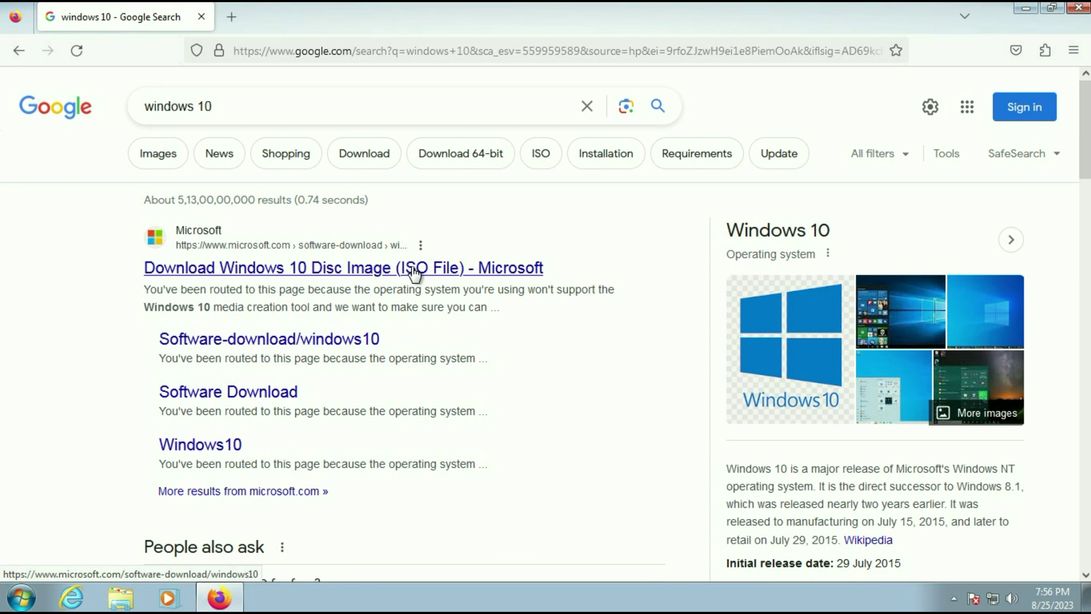
click(336, 274)
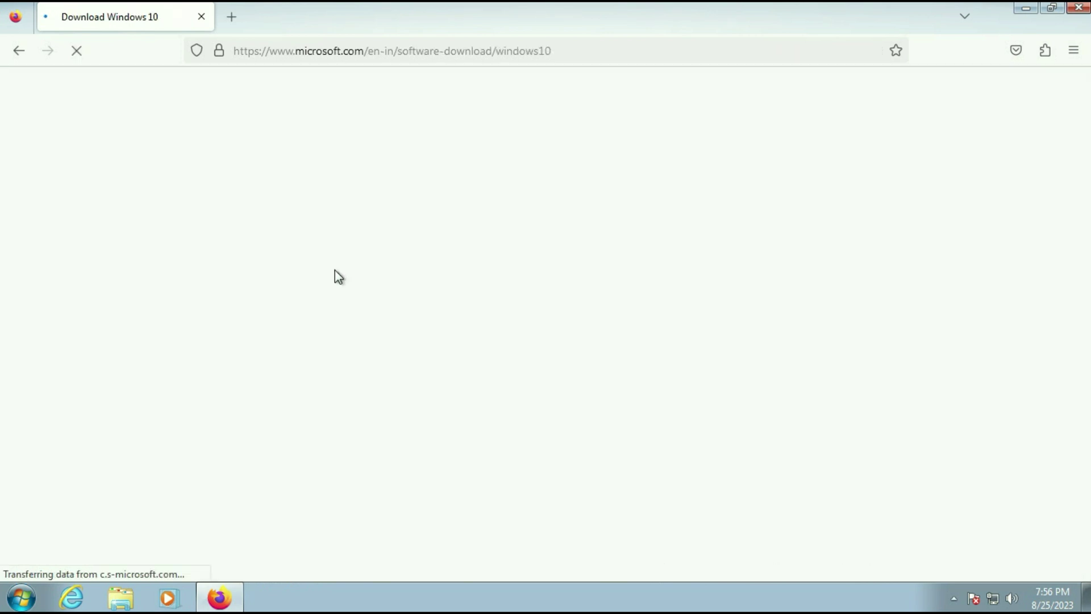
scroll(341, 301, down, 3)
scroll(341, 307, up, 5)
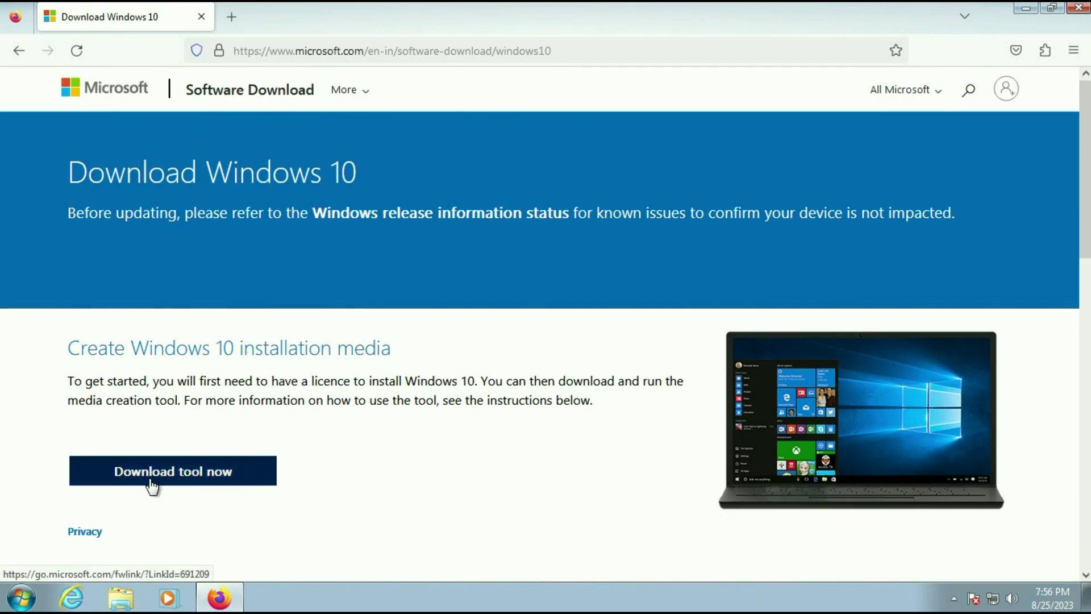
click(172, 478)
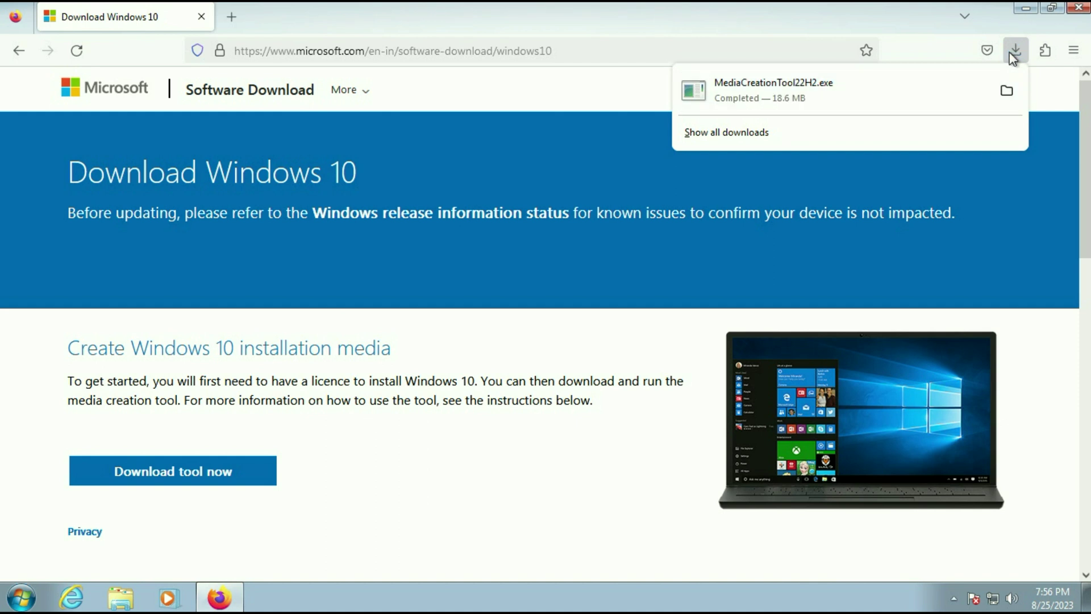
click(1012, 93)
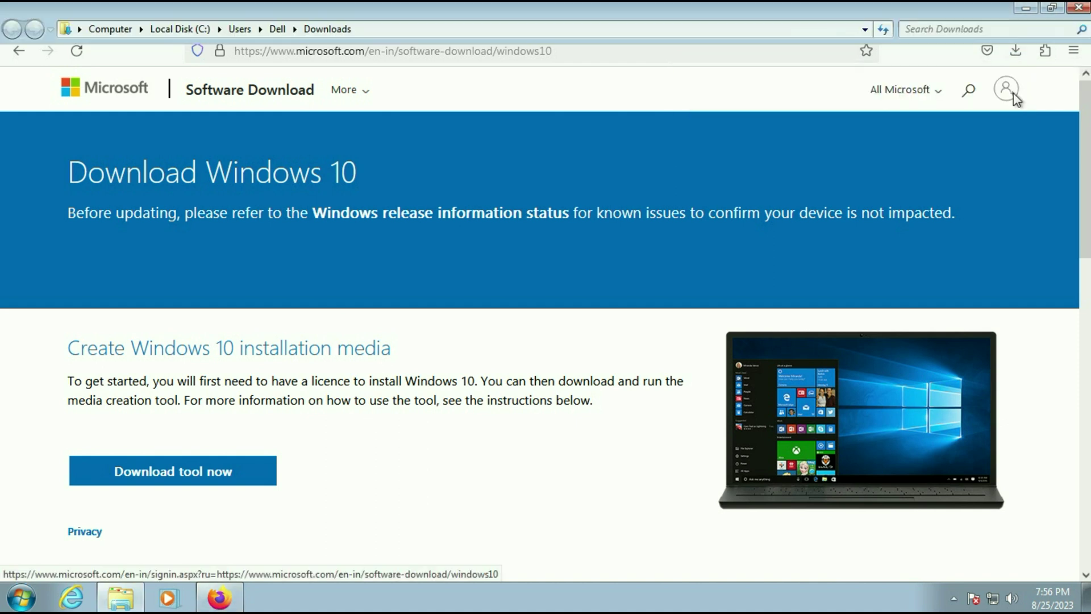
Step: Unblock MediaCreationTool22H2 in its Properties and apply the change
click(276, 142)
click(233, 106)
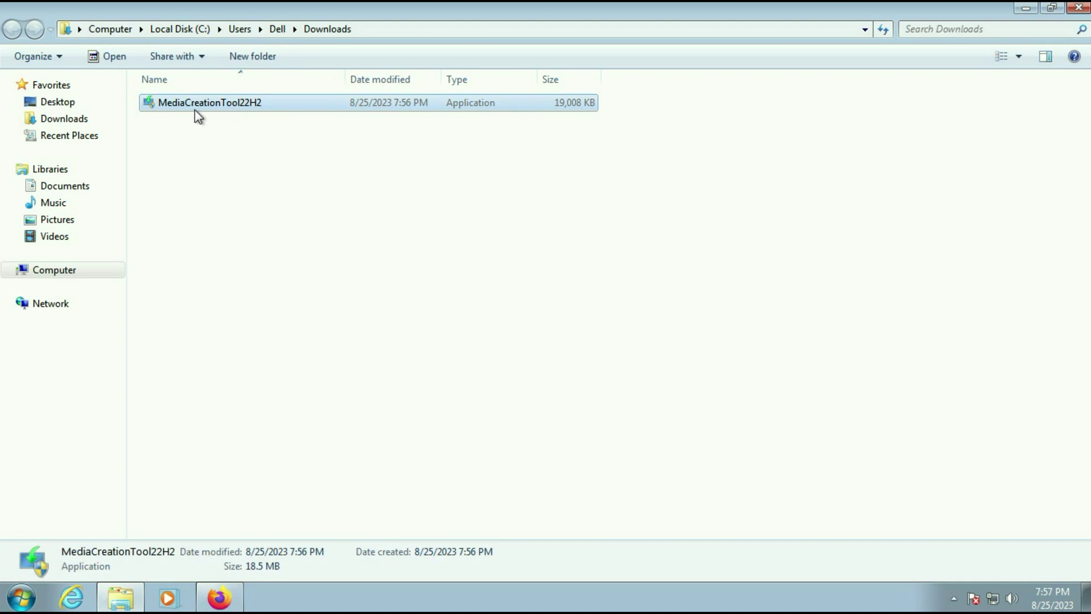
right_click(254, 101)
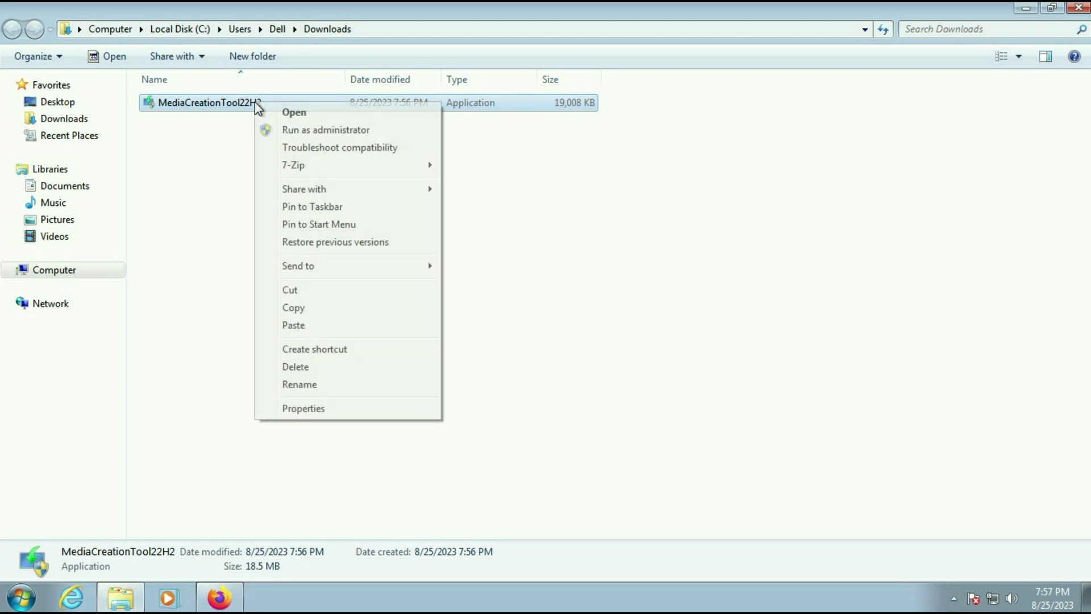
click(315, 410)
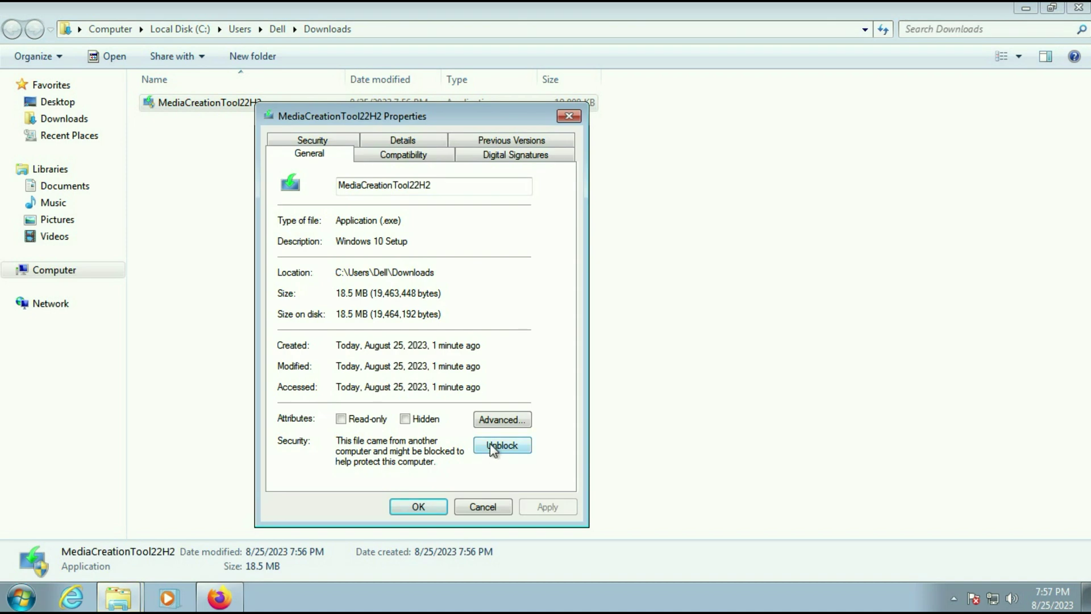
click(490, 450)
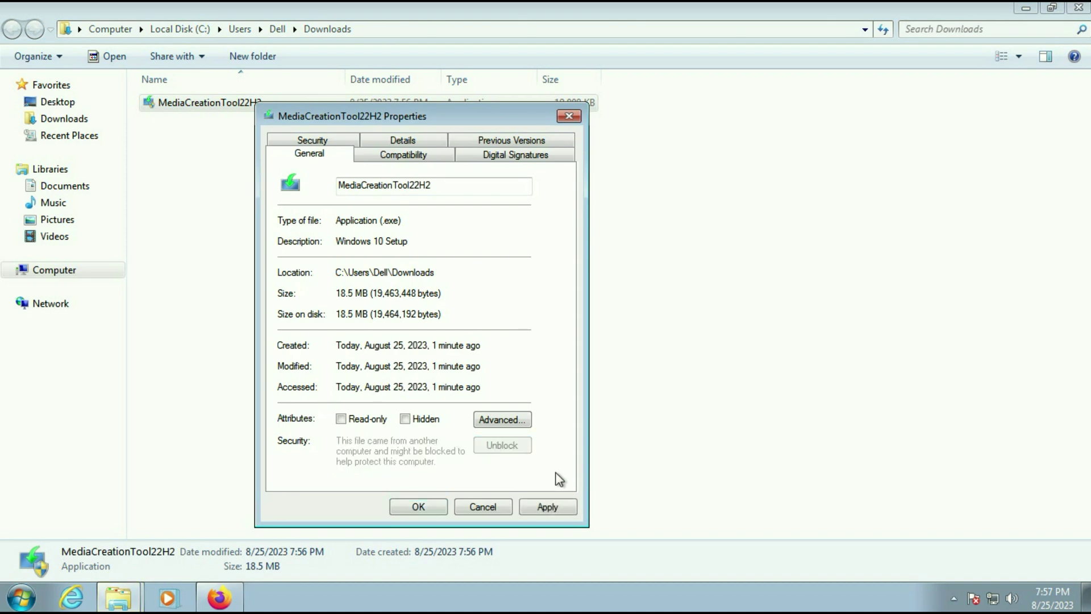
click(547, 506)
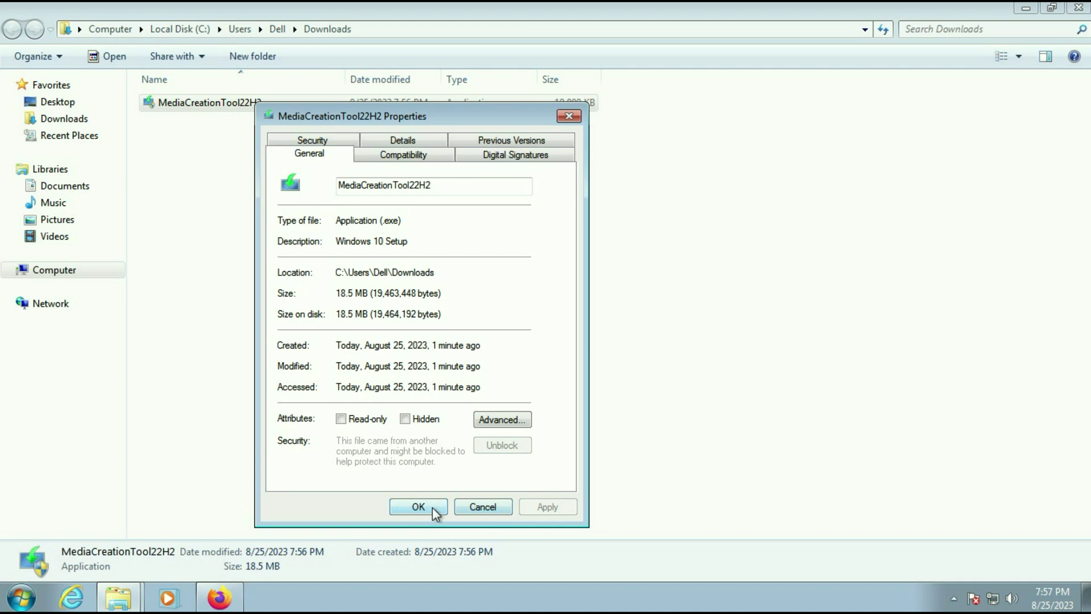
click(431, 507)
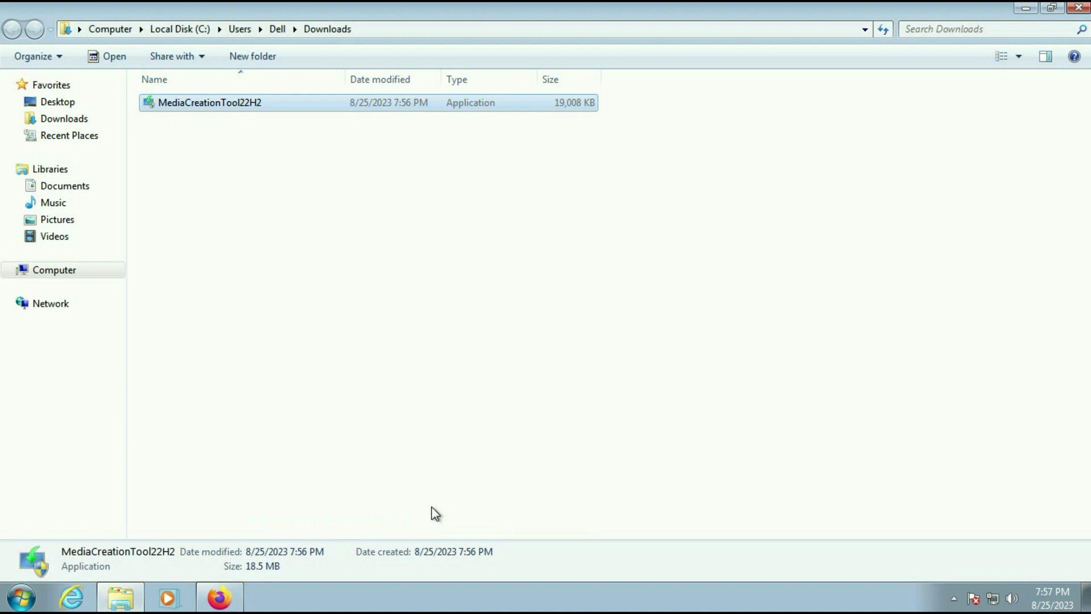
Step: Run MediaCreationTool22H2 as administrator, approve UAC, and minimize the Downloads and Firefox windows
right_click(254, 106)
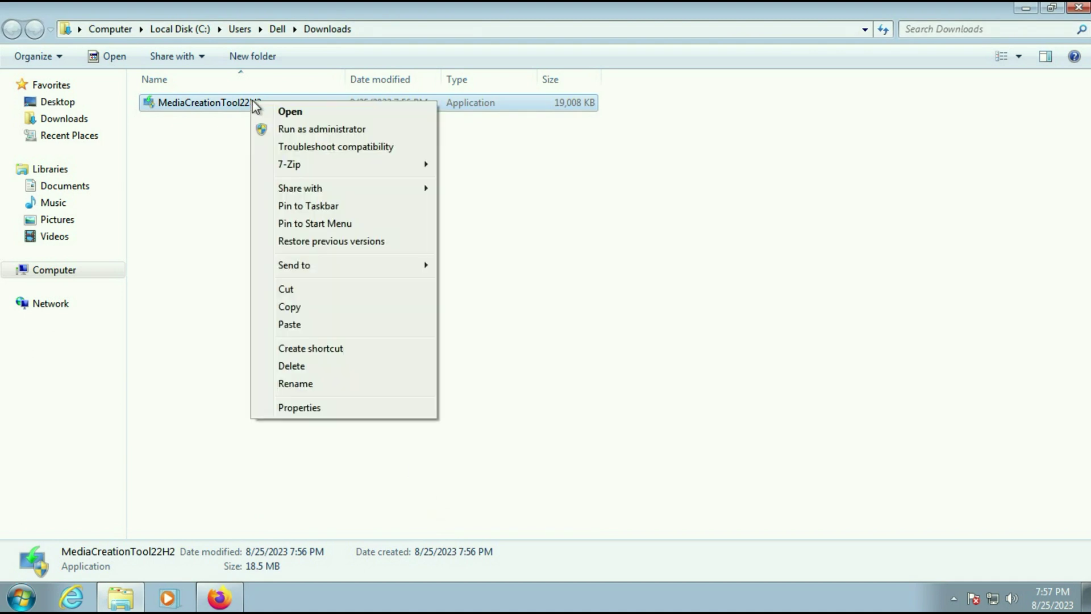
click(277, 130)
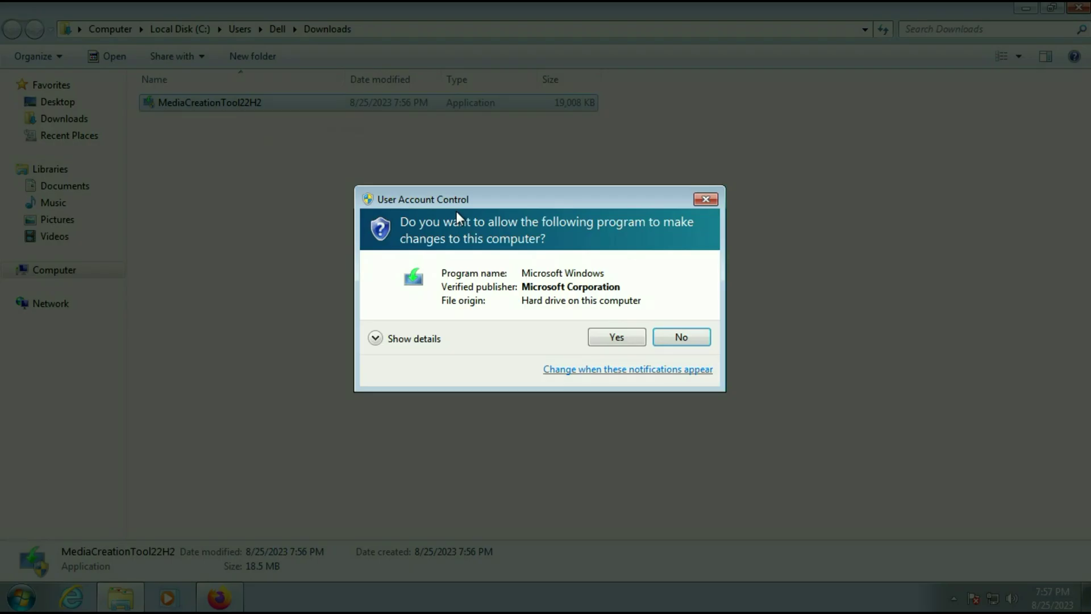
click(595, 337)
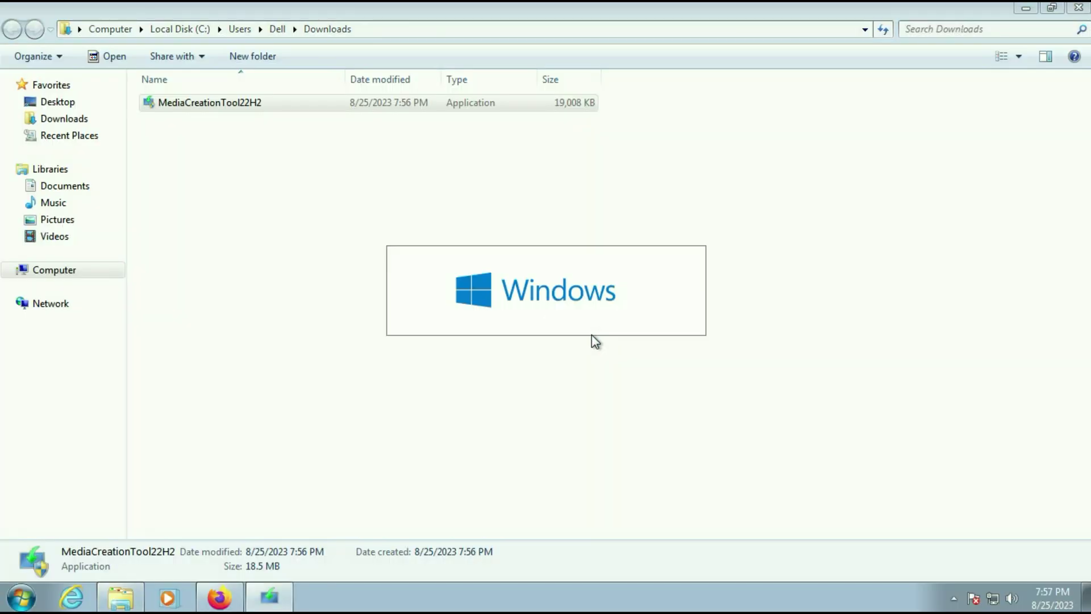
click(1025, 10)
click(1026, 8)
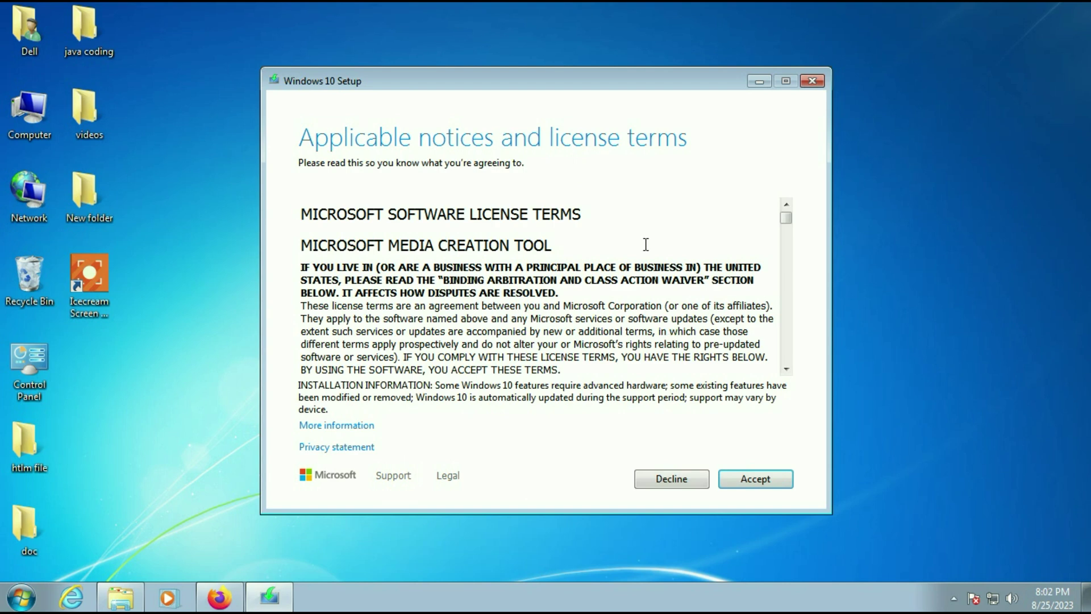
Step: Accept the Media Creation Tool license and proceed with Upgrade this PC now
click(753, 478)
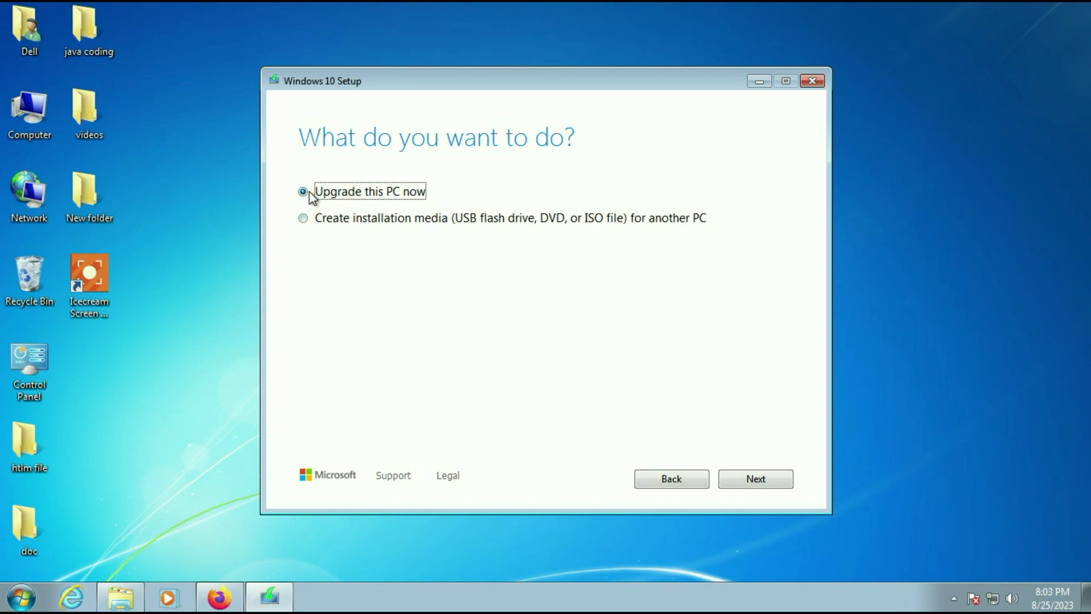
click(762, 482)
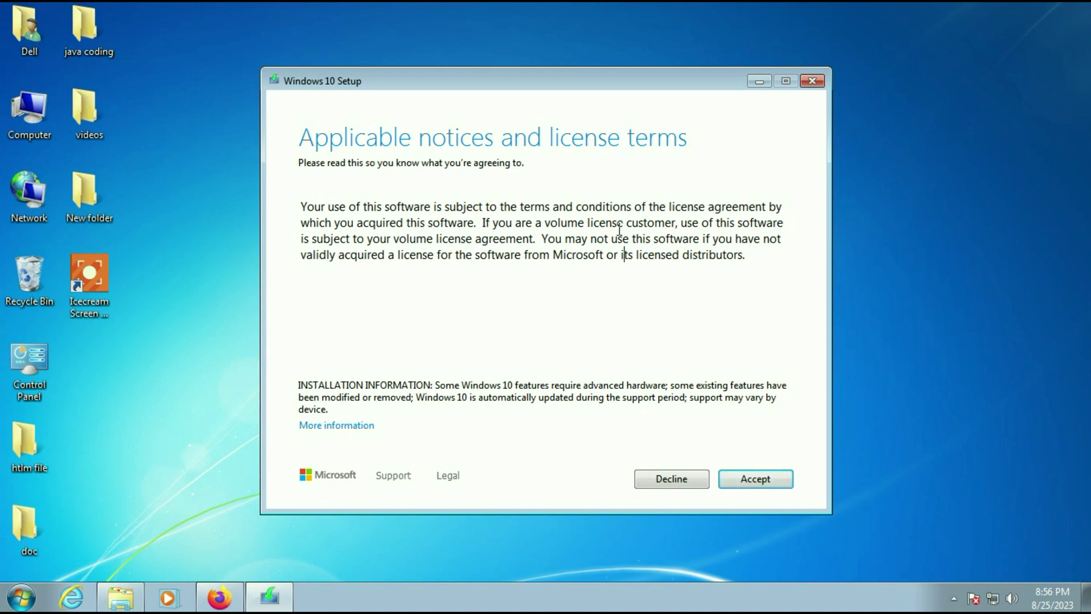
Step: Accept the Windows 10 license terms and go to Change what to keep
click(768, 479)
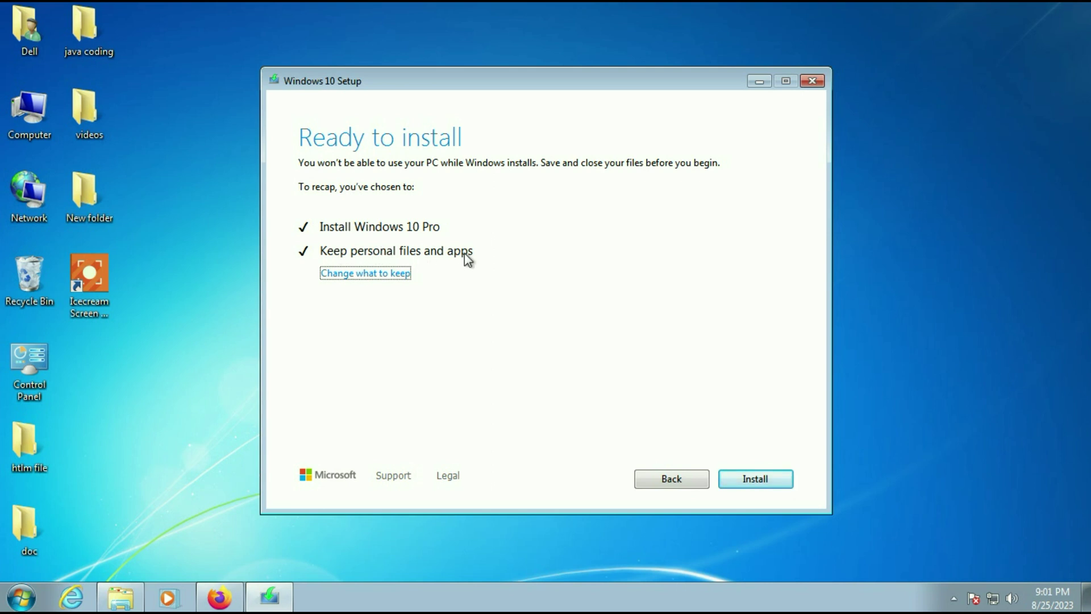
click(357, 274)
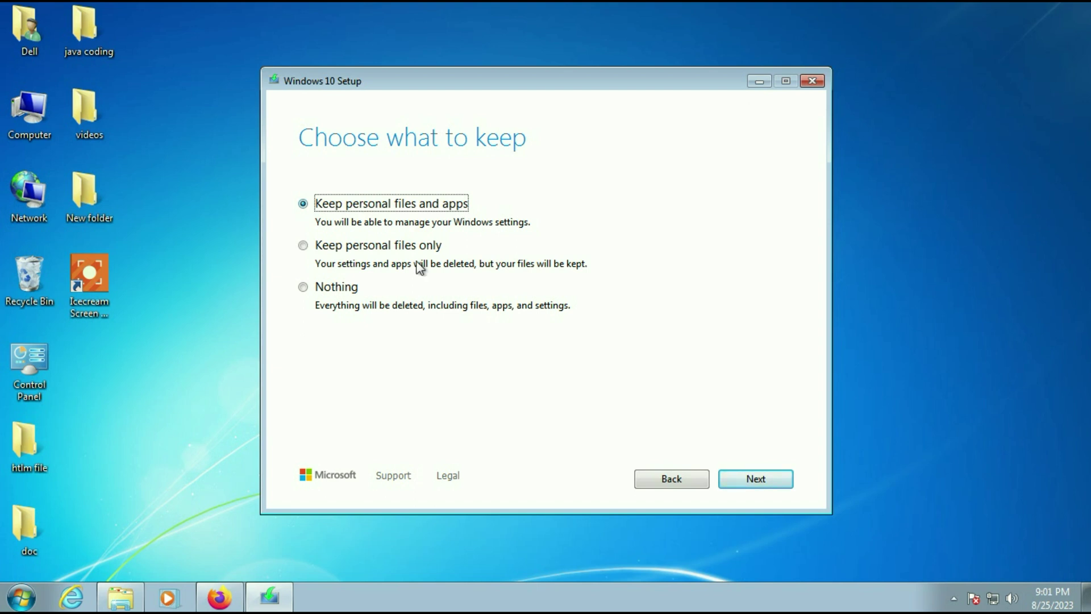
Step: Choose Keep personal files and apps, then start installing Windows 10 Pro
click(304, 246)
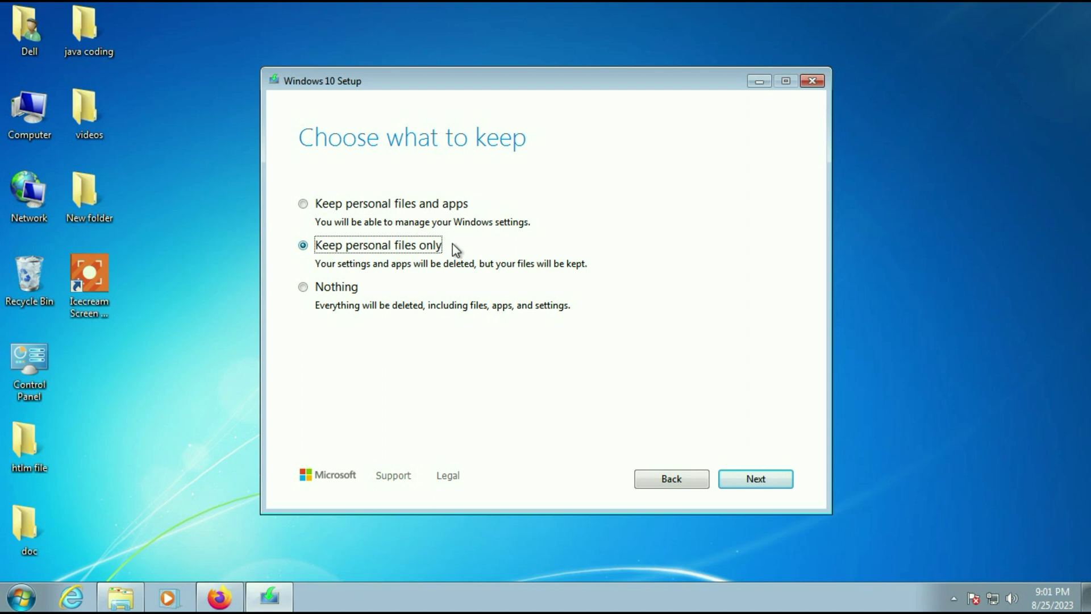
click(309, 289)
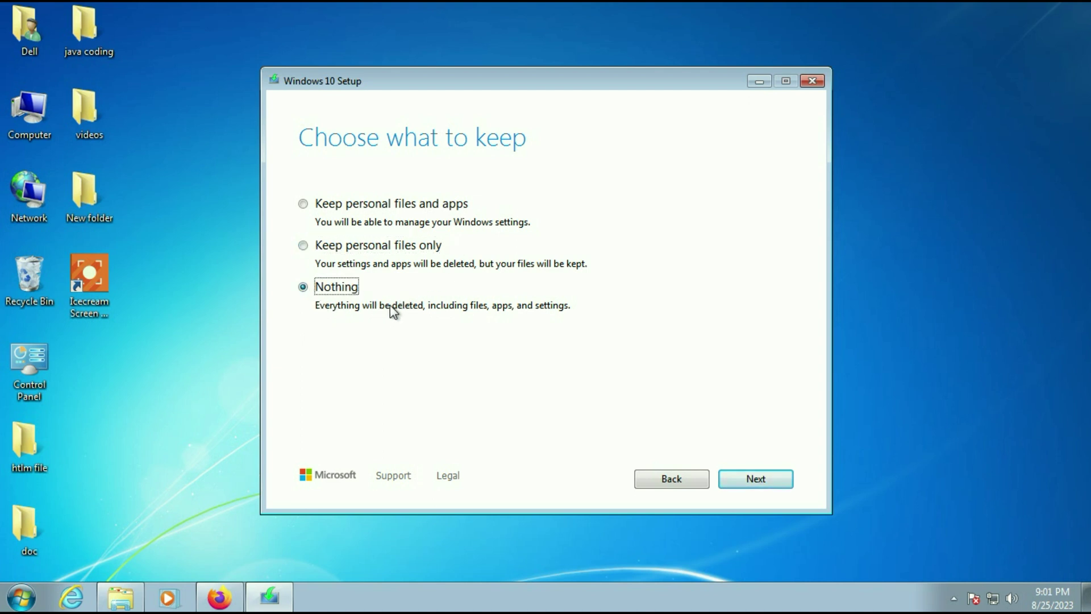
click(303, 205)
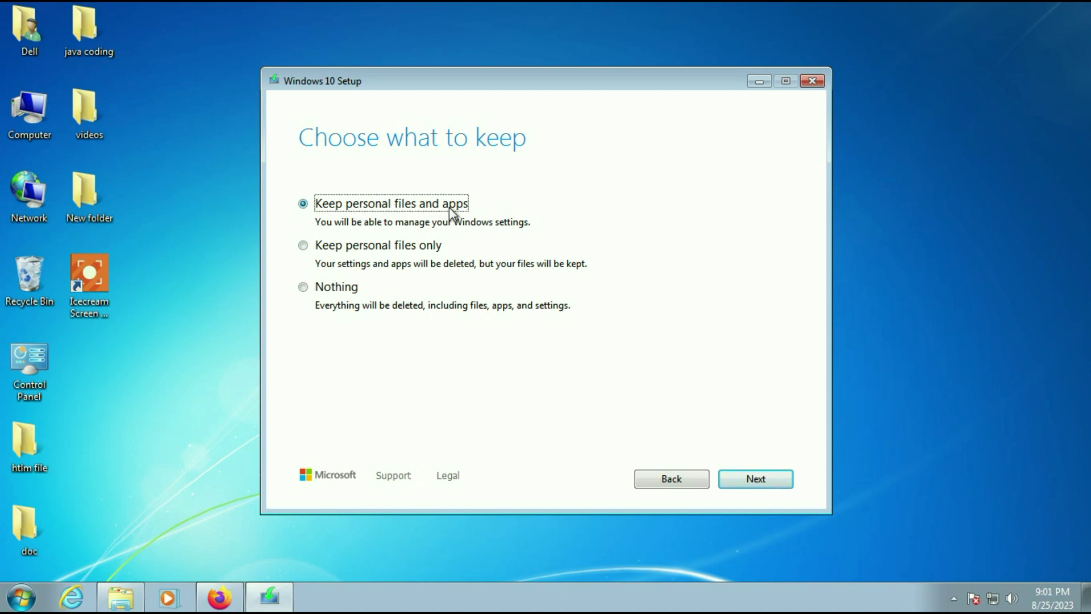
click(765, 490)
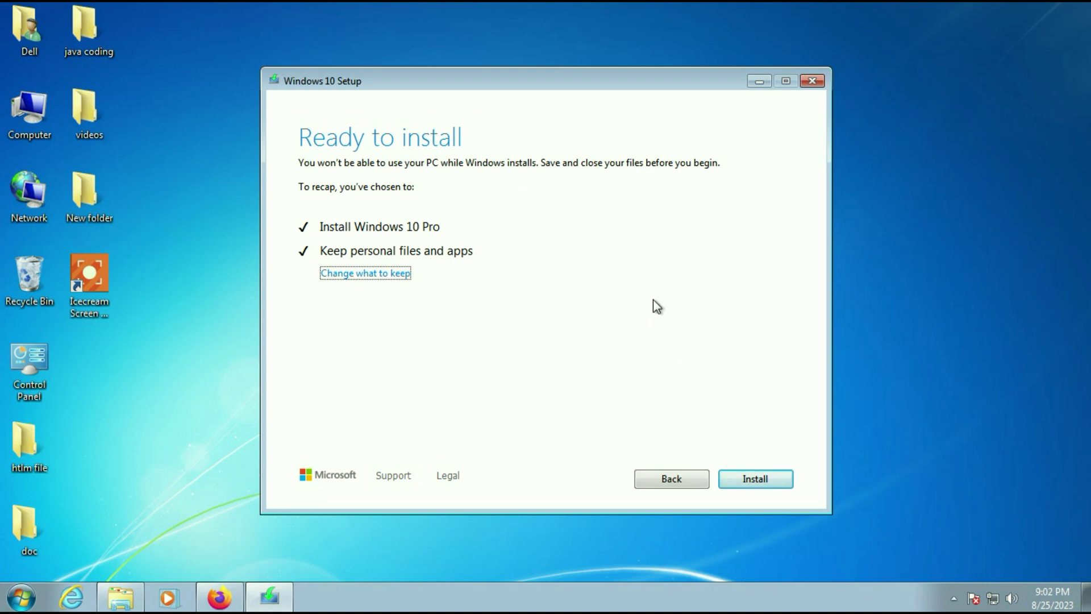
click(771, 479)
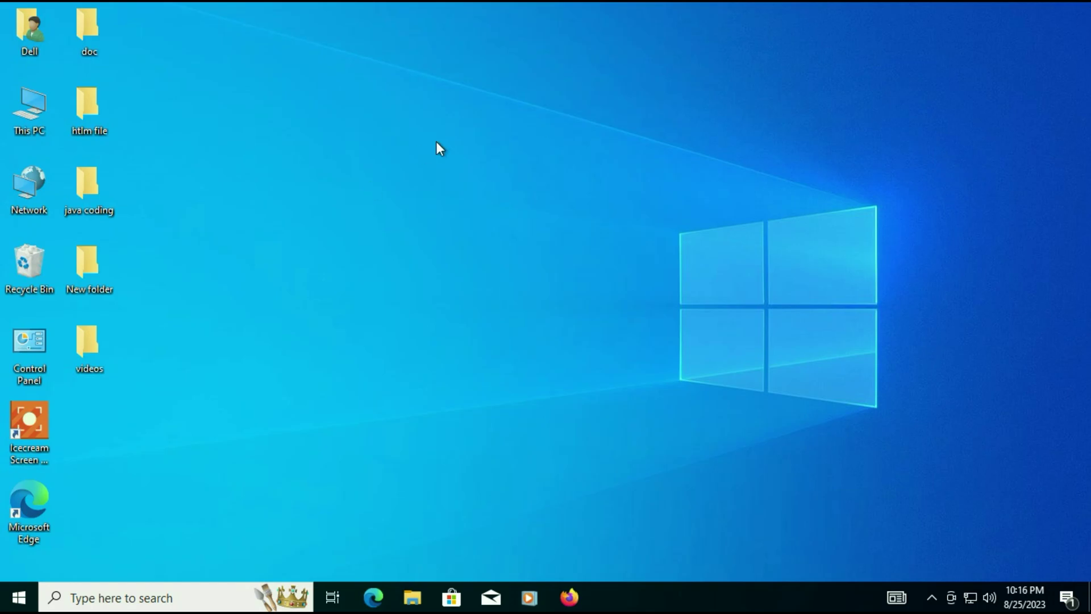
drag(111, 460, 95, 5)
click(309, 186)
double_click(33, 128)
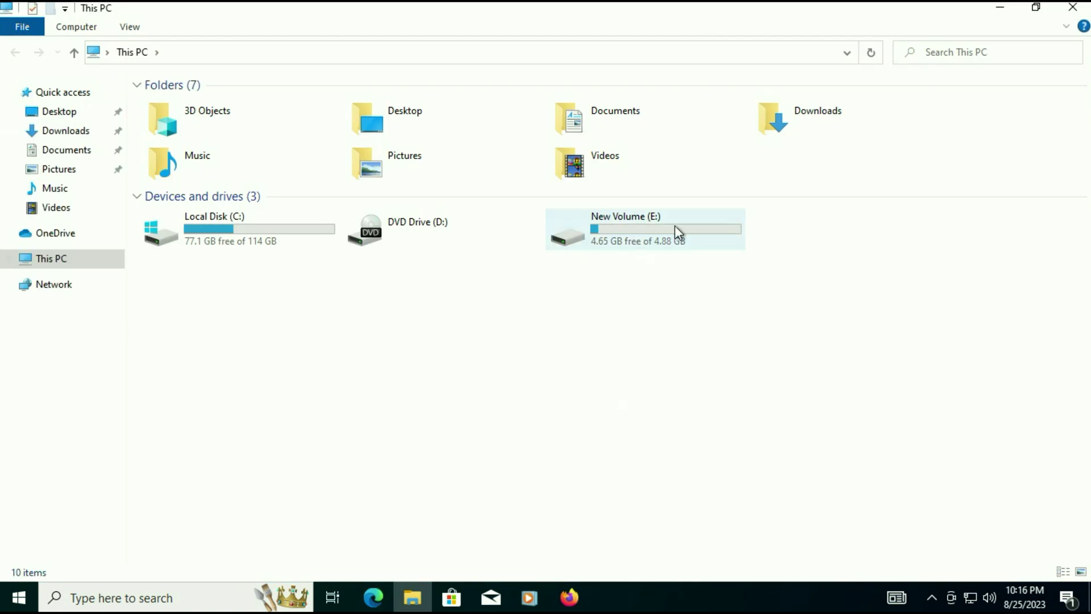
double_click(659, 233)
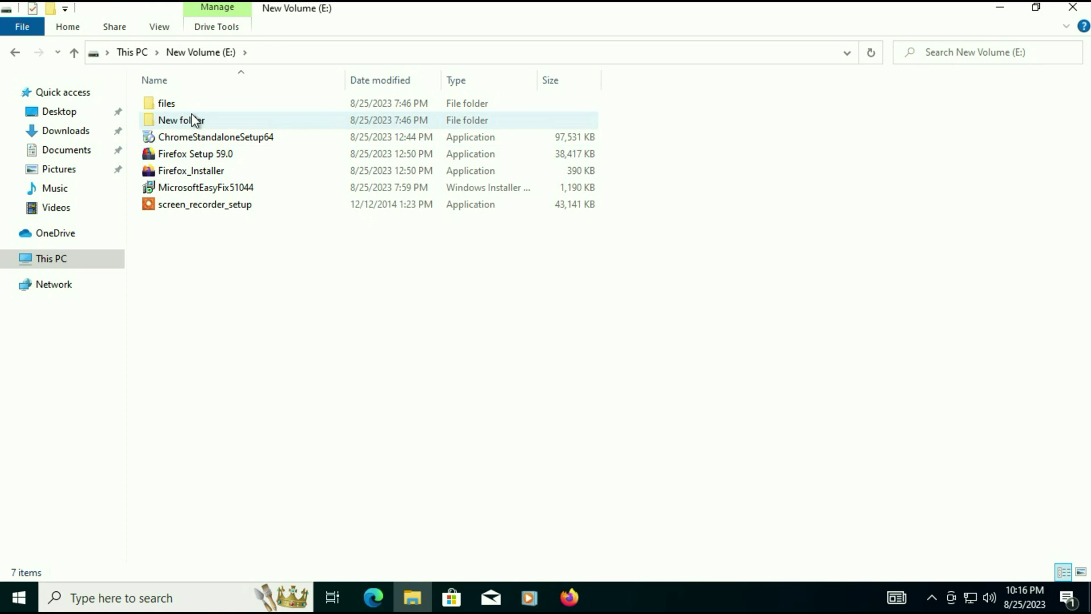
click(78, 55)
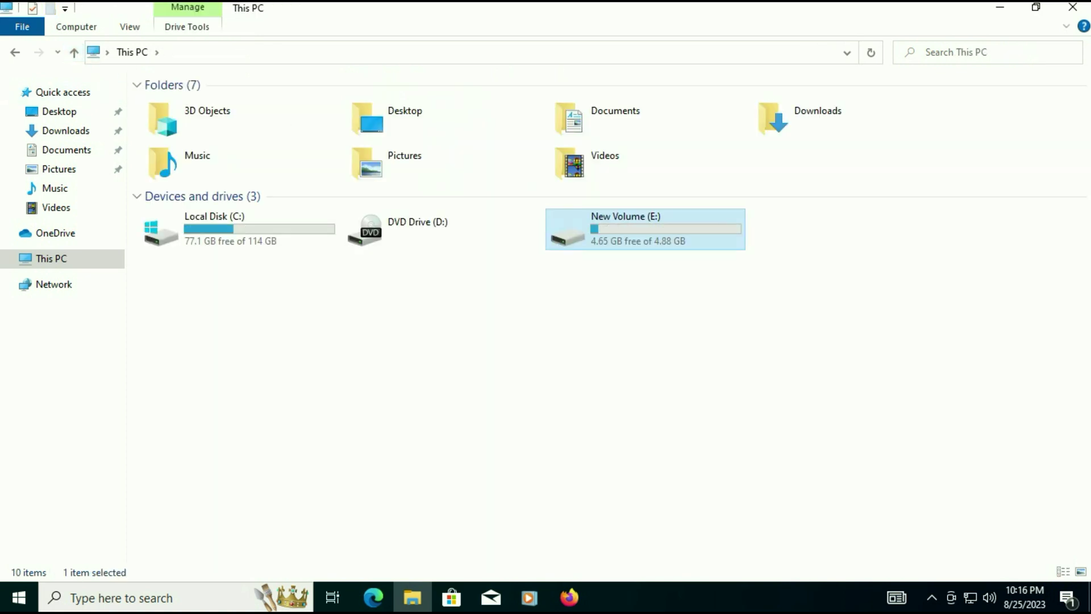
click(1072, 7)
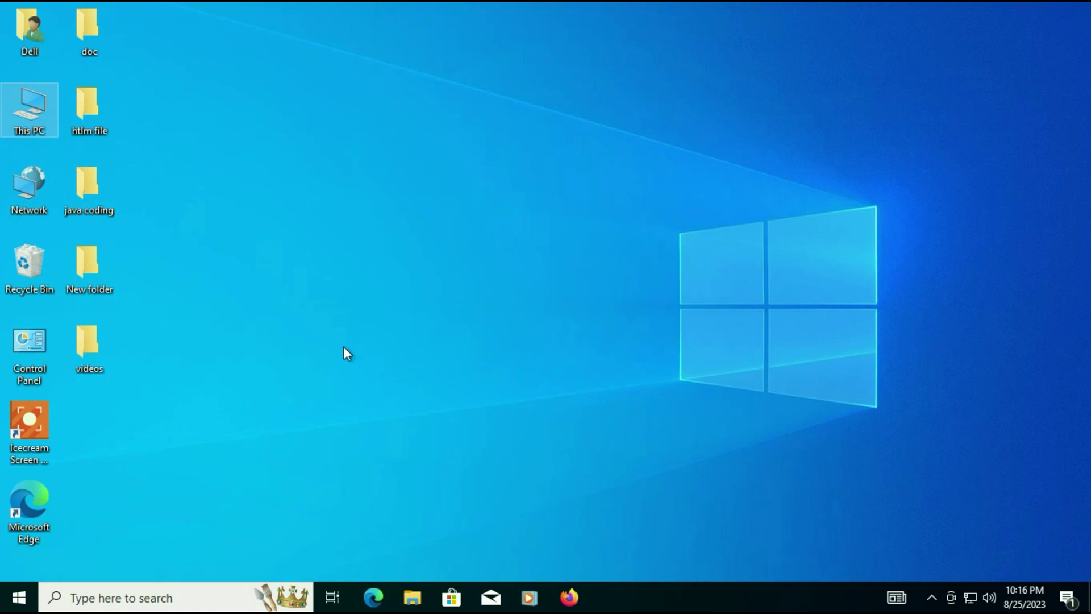
double_click(34, 352)
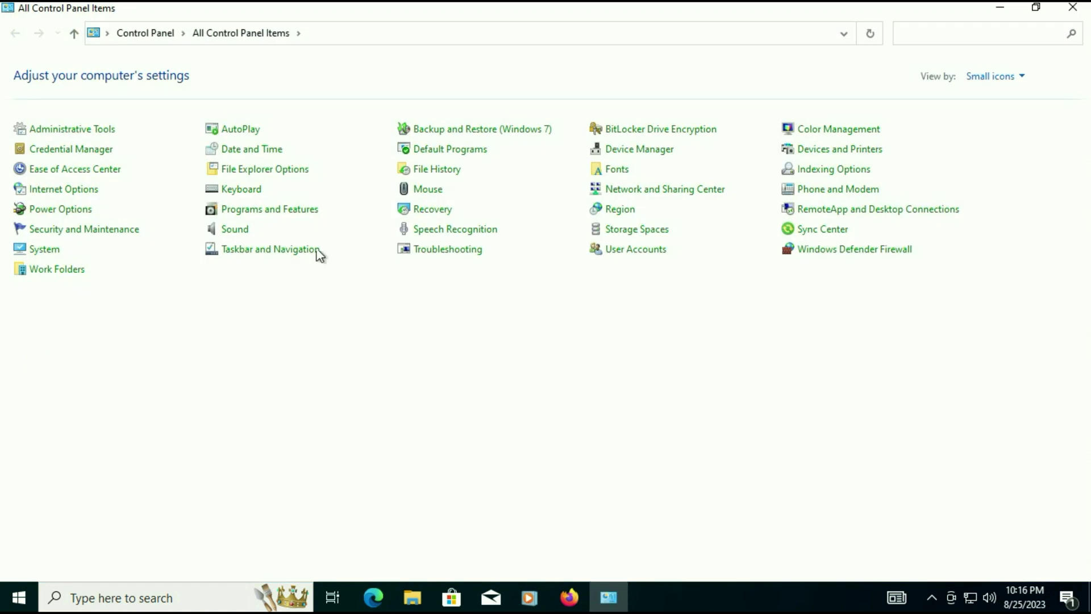
click(279, 216)
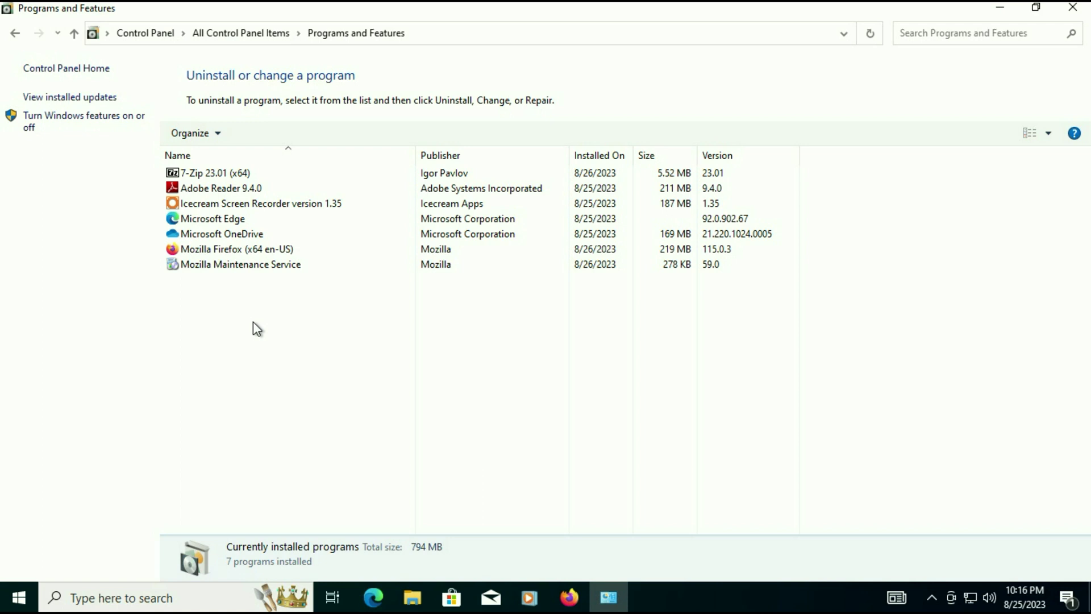
click(1073, 7)
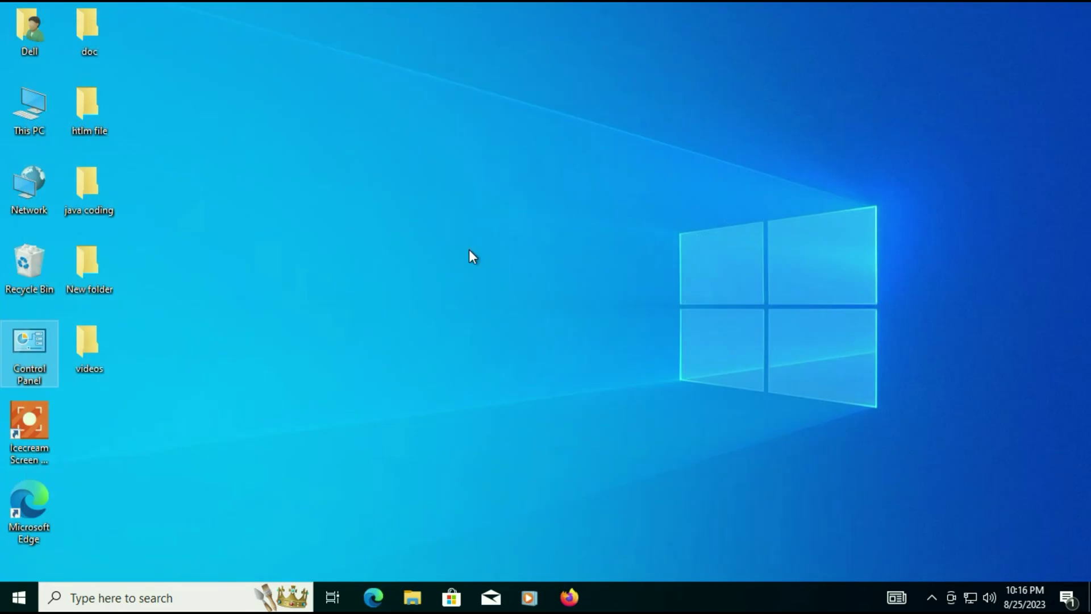
double_click(27, 123)
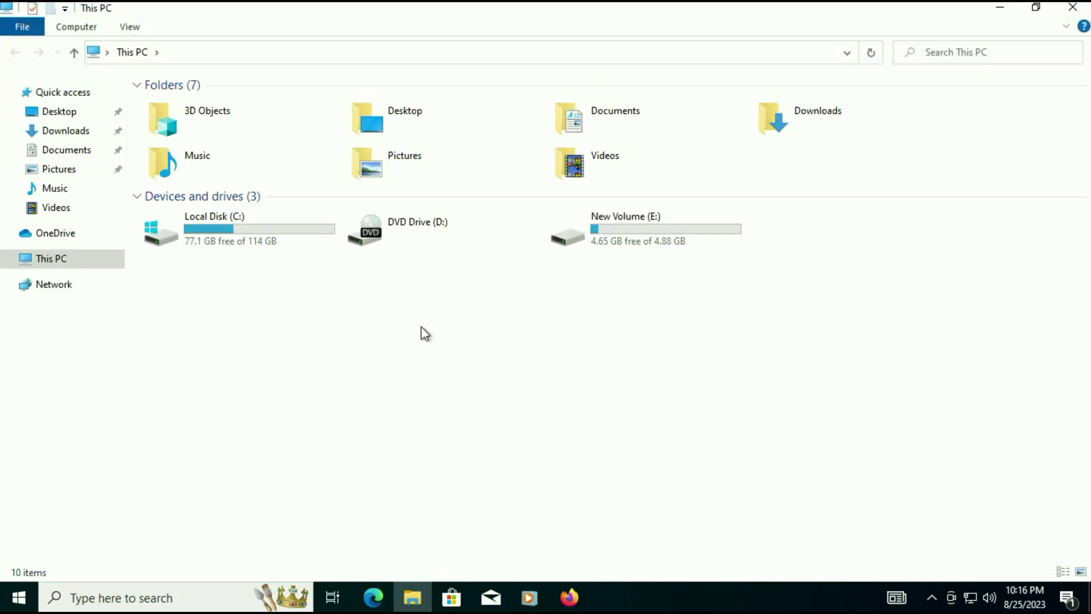
right_click(421, 327)
click(486, 480)
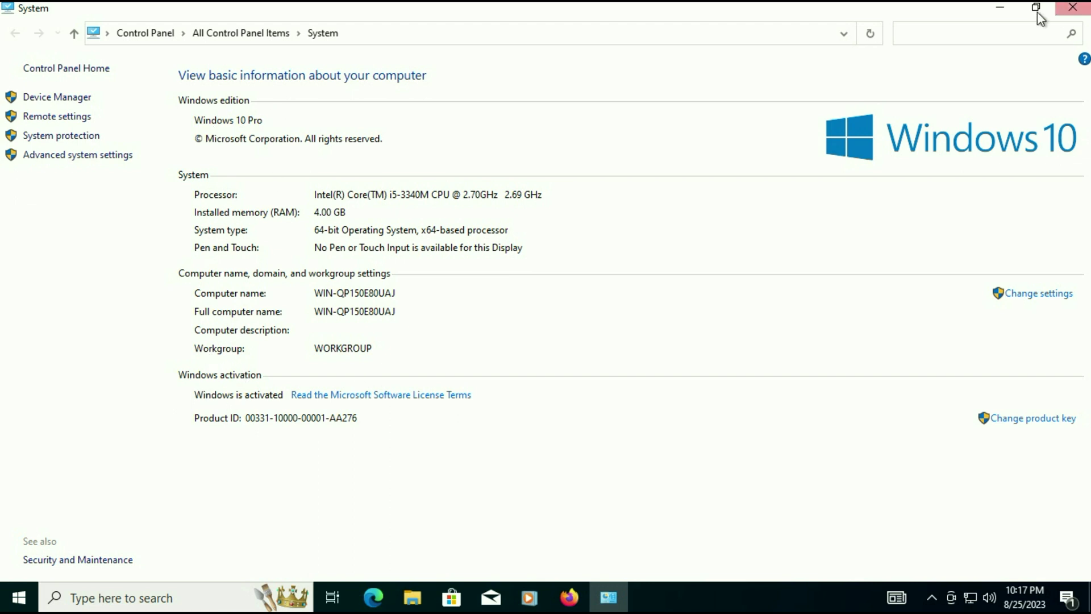
click(1067, 11)
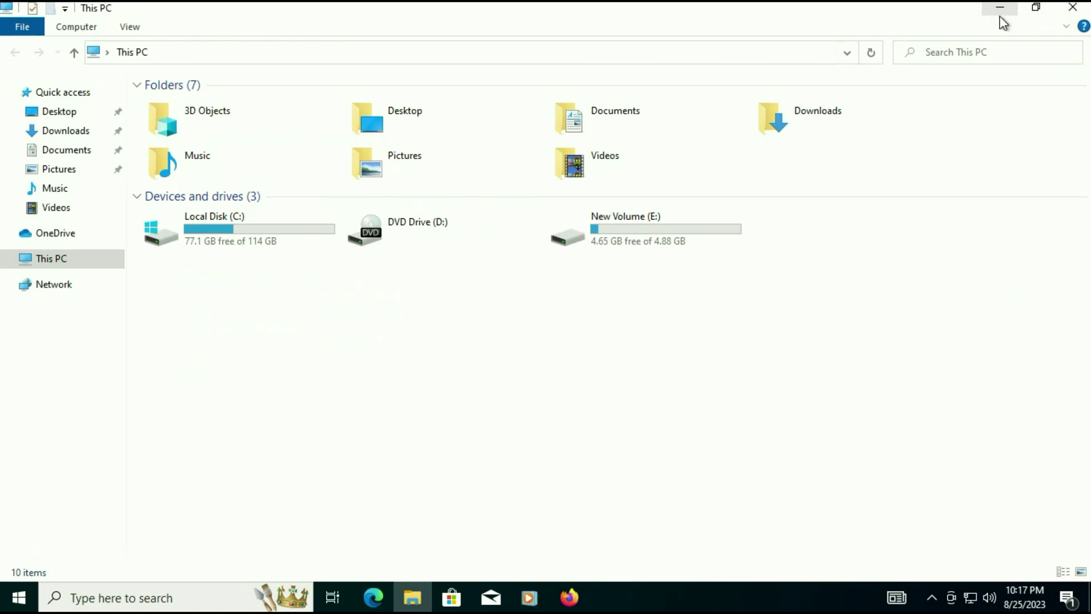
key(super+d)
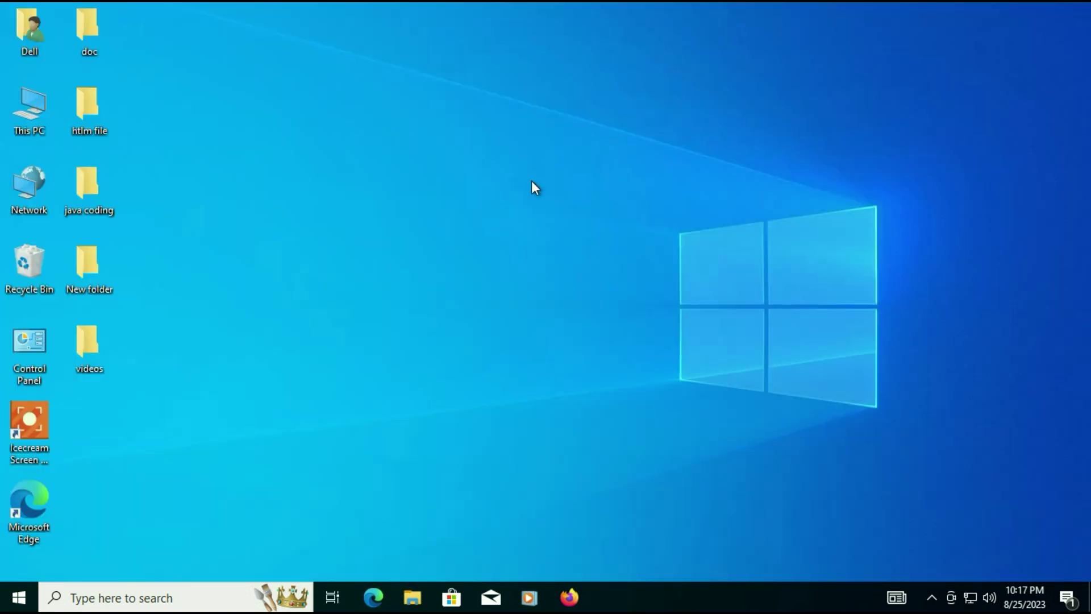